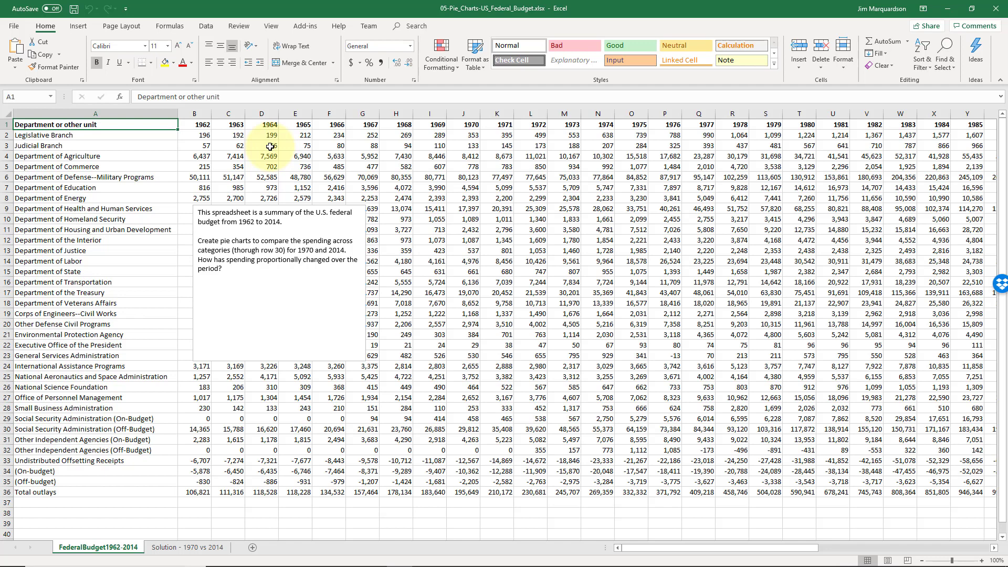
- Find the 1970 column in the header row
key("Right")
key("Right")
key("Right")
key("Right")
key("Right")
key("Right")
key("Right")
key("Right")
key("Right")
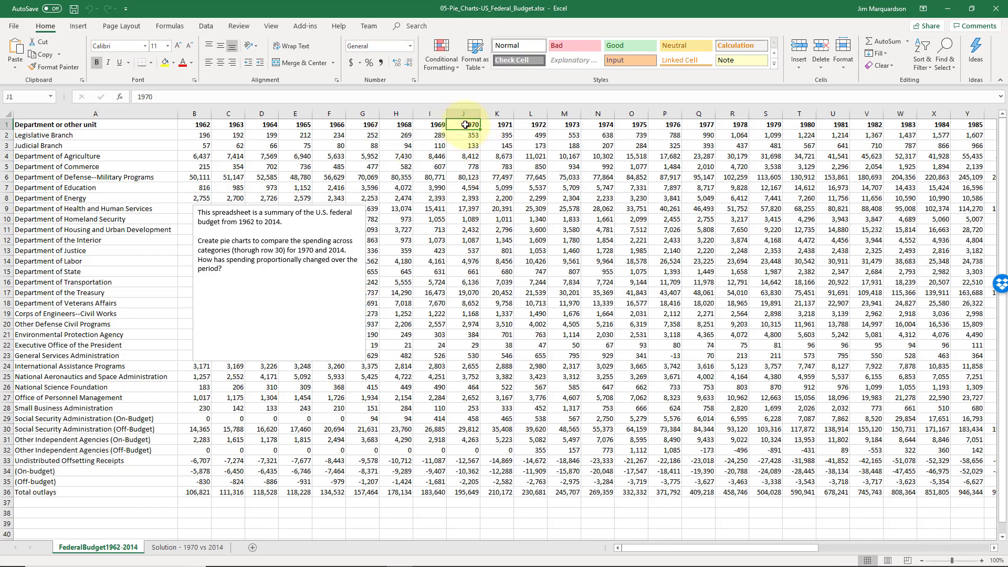
- Insert a 2-D pie chart of 1970 spending from A1:A30 and J1:J30, and enlarge it over the middle of the table
left_click(114, 124)
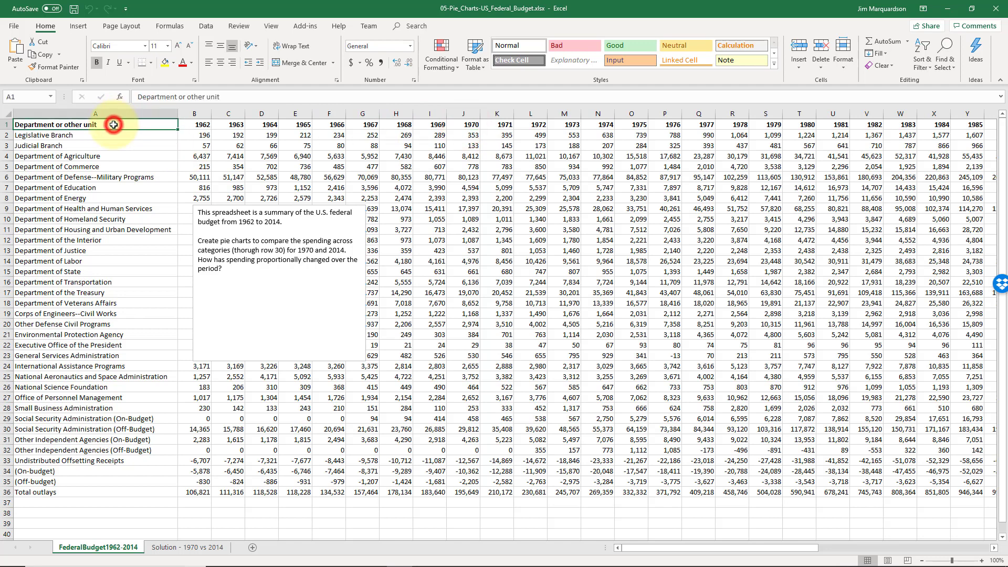
left_click_drag(113, 124, 105, 421)
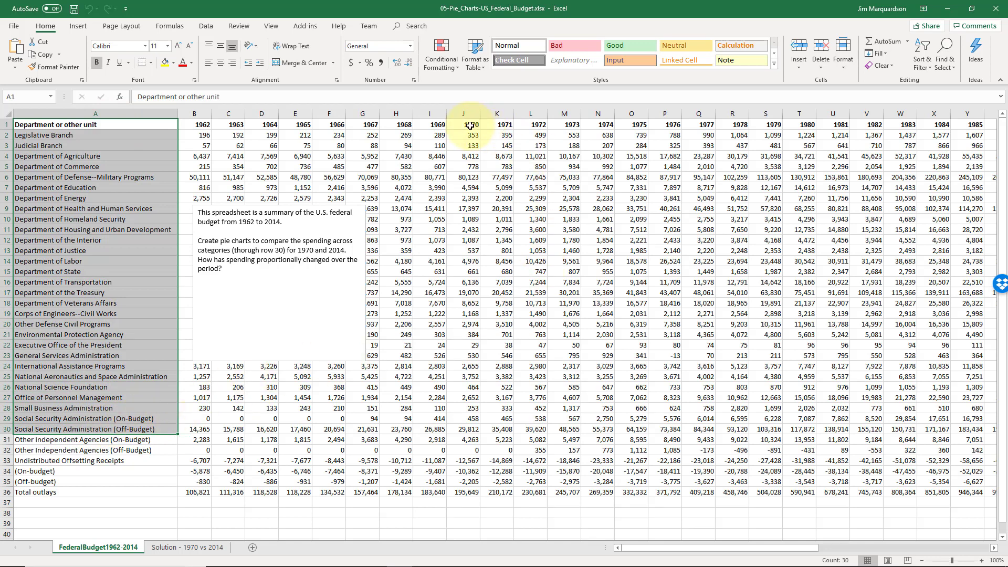
left_click_drag(471, 126, 464, 431)
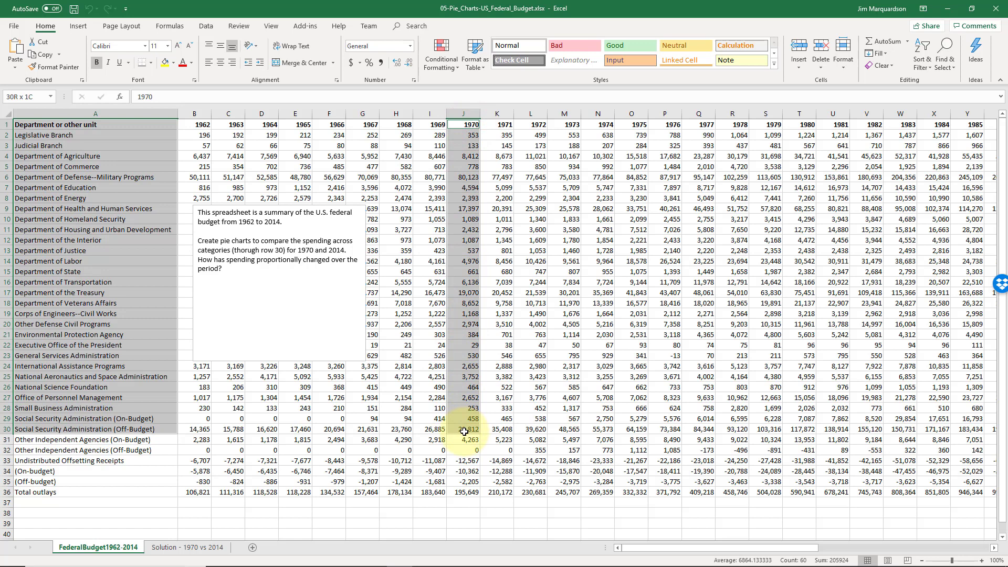
left_click_drag(464, 432, 464, 431)
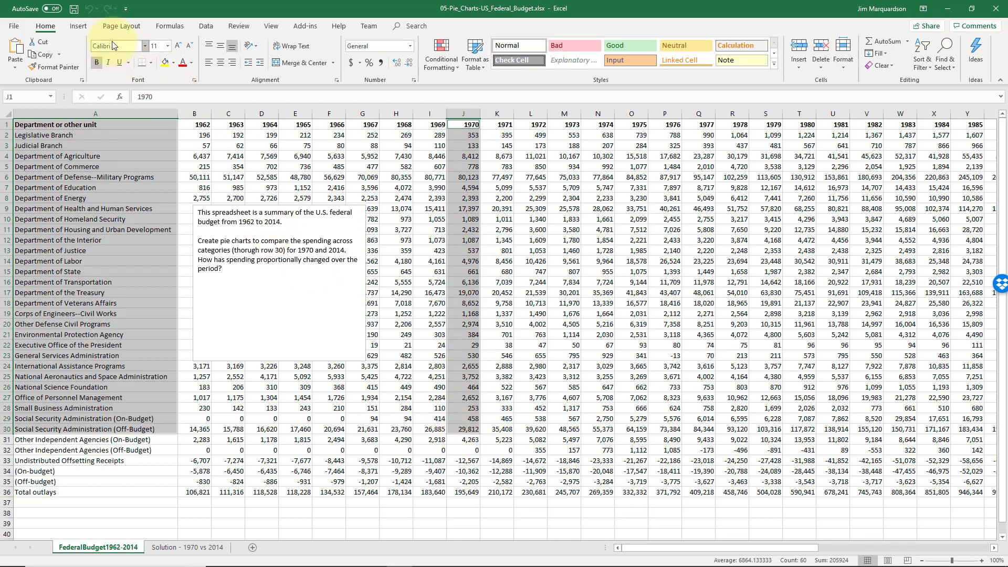
left_click(83, 27)
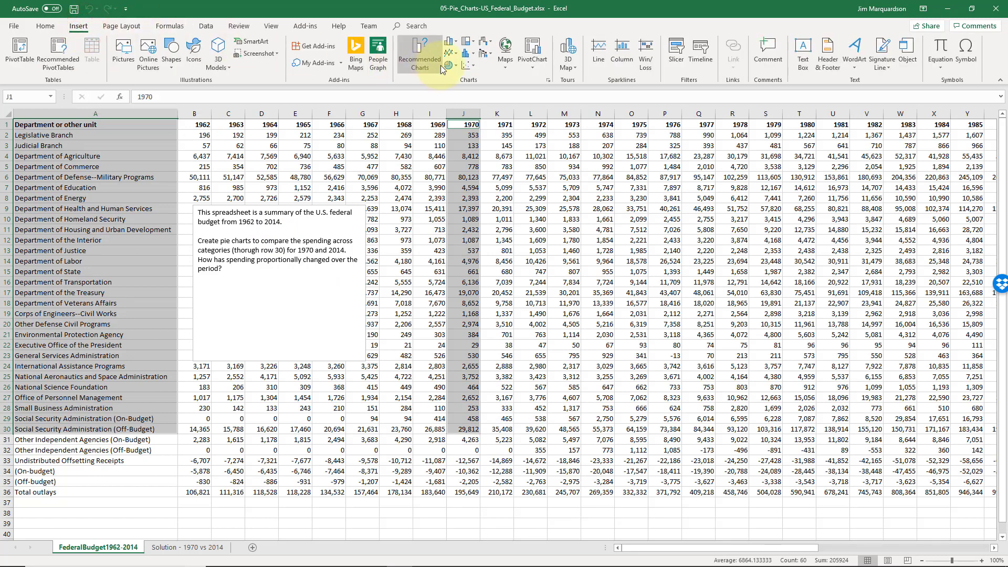
left_click(453, 64)
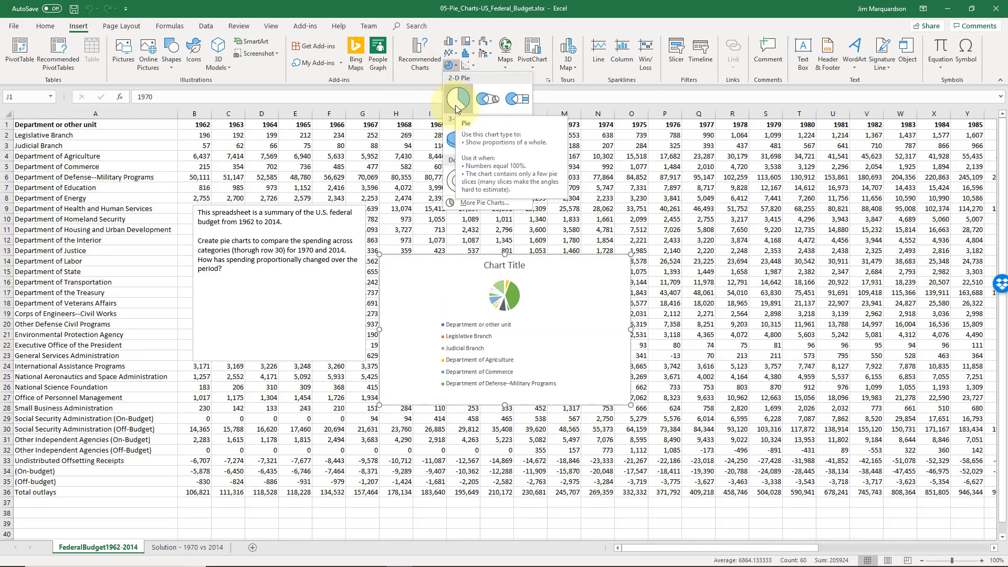
left_click(455, 104)
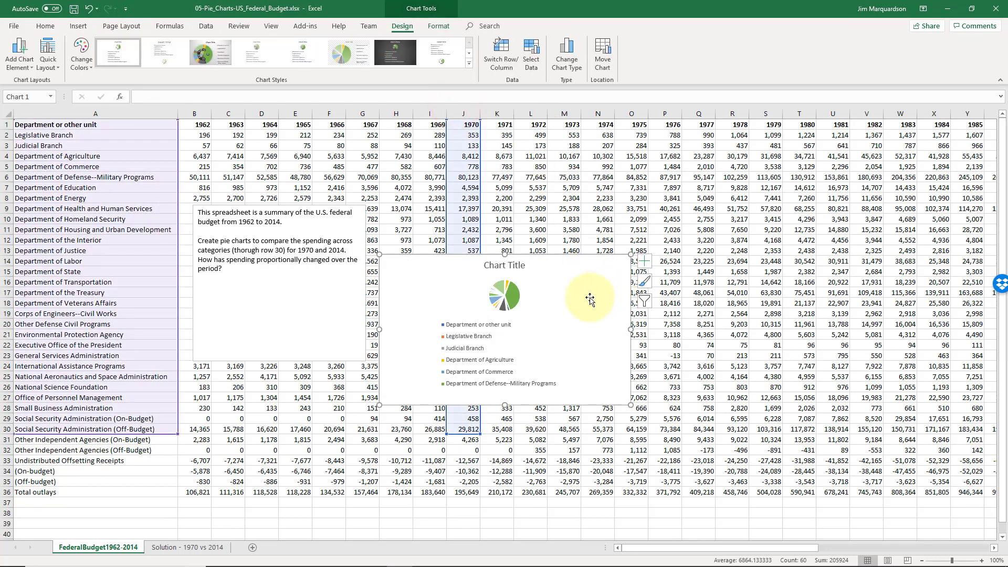
left_click_drag(567, 315, 554, 376)
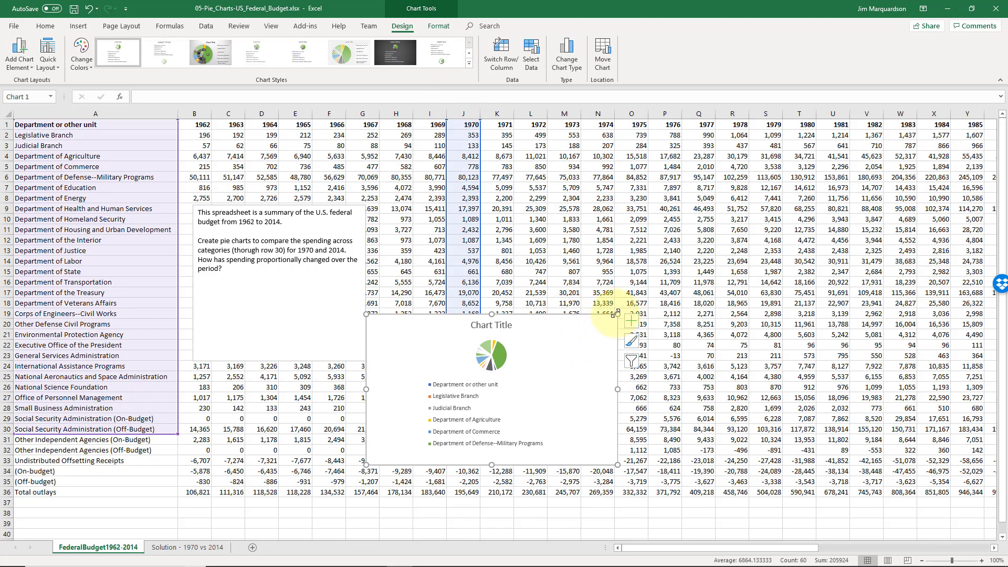
left_click_drag(619, 310, 680, 220)
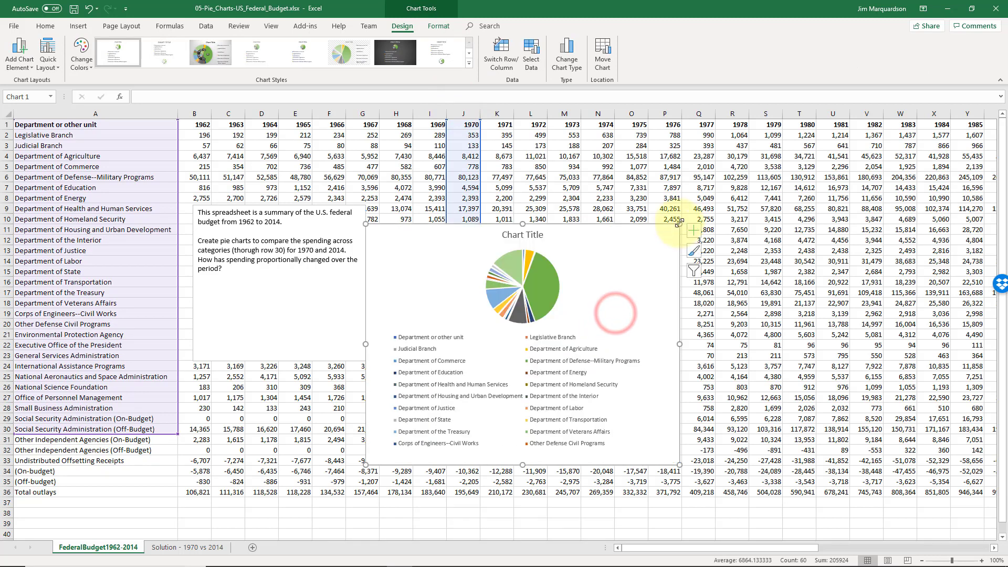
- Change the pie chart's title to "Federal Budget - 1970"
left_click(530, 239)
double_click(529, 238)
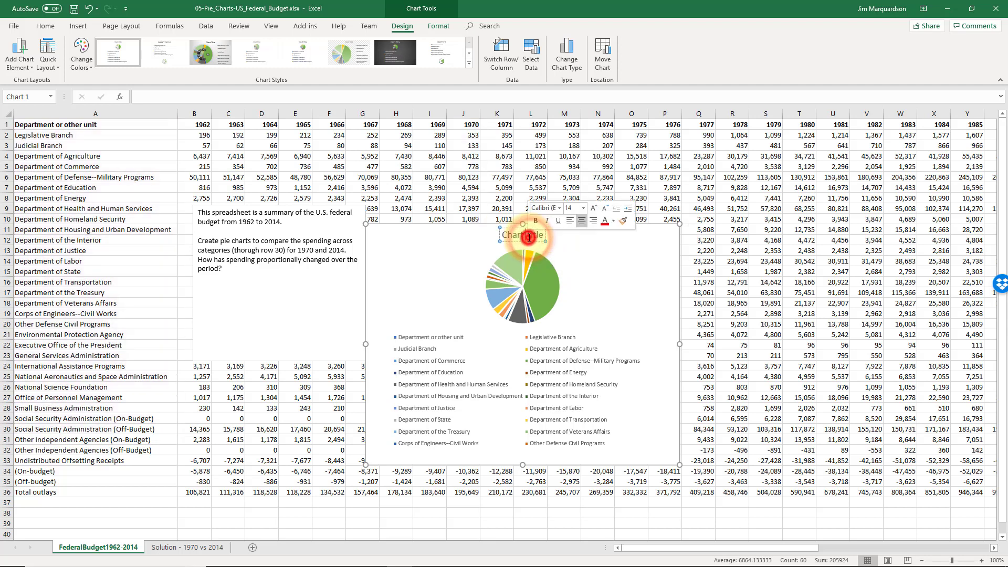
key("BackSpace")
key("BackSpace")
key("BackSpace")
key("BackSpace")
key("BackSpace")
key("BackSpace")
key("BackSpace")
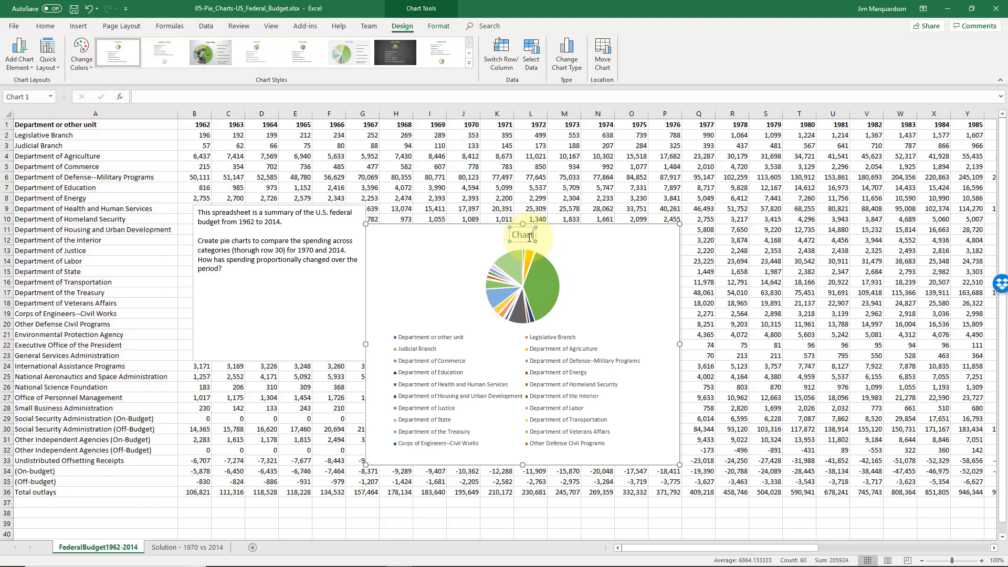
type("Fe")
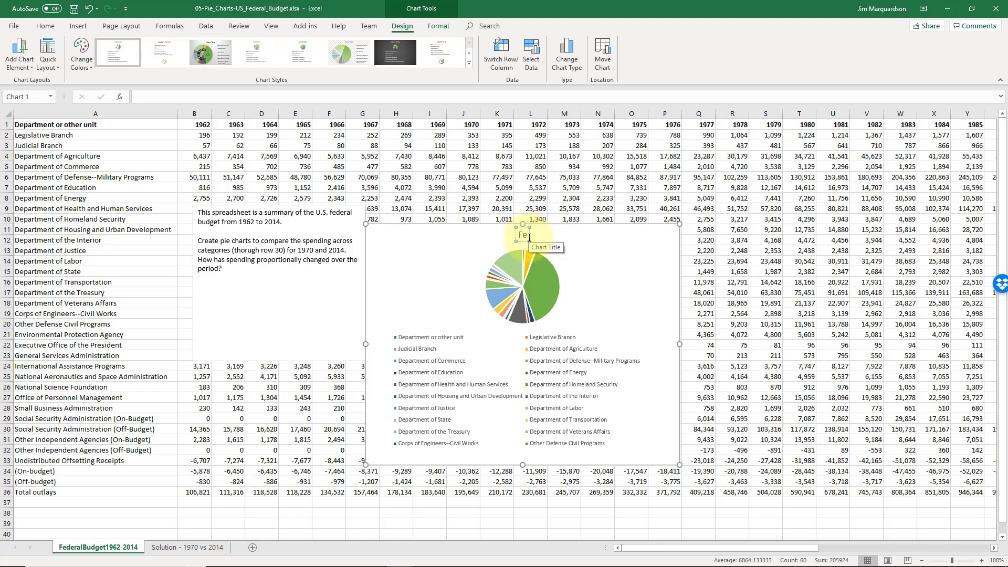
type("deral Budget - 1970")
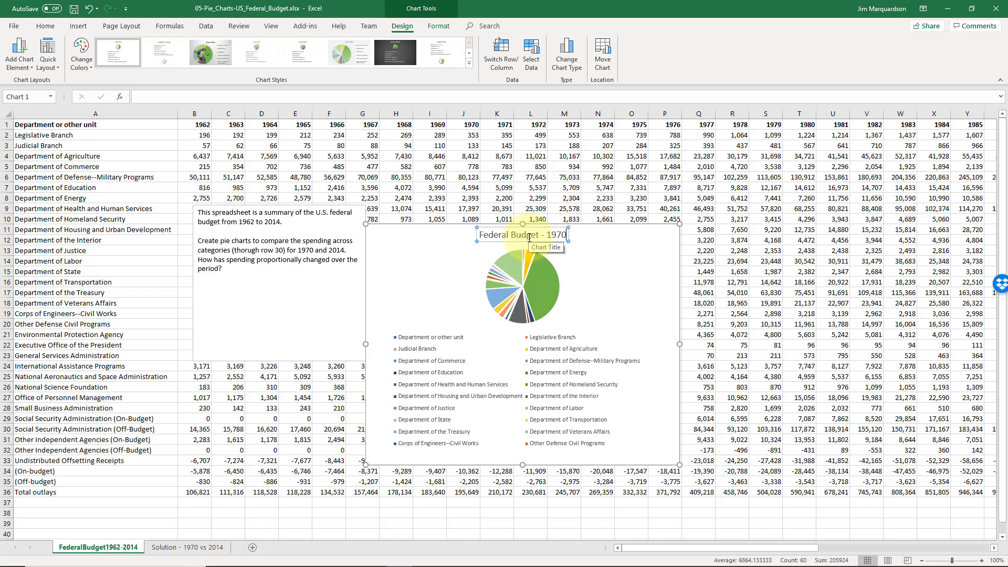
left_click(447, 257)
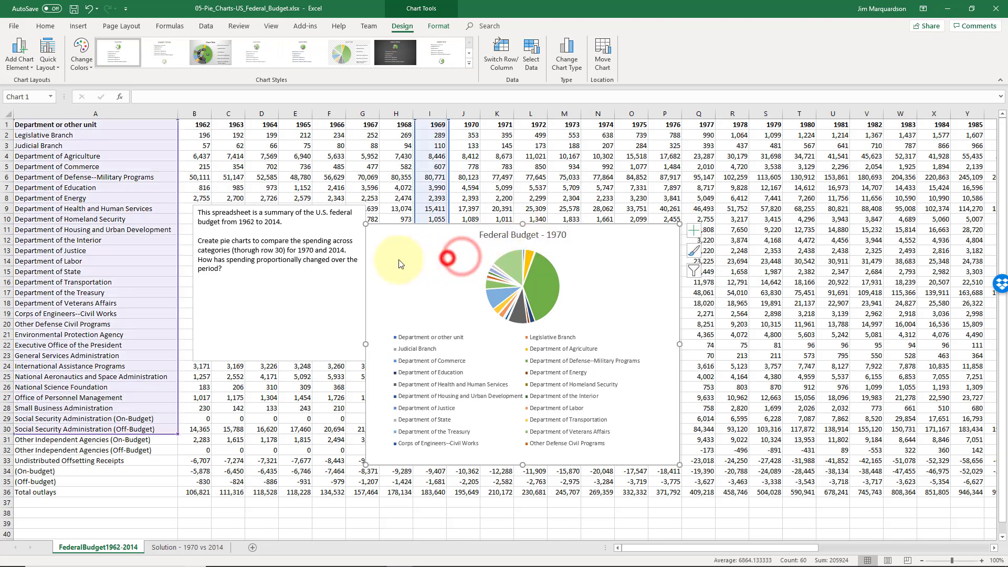
left_click_drag(374, 265, 459, 252)
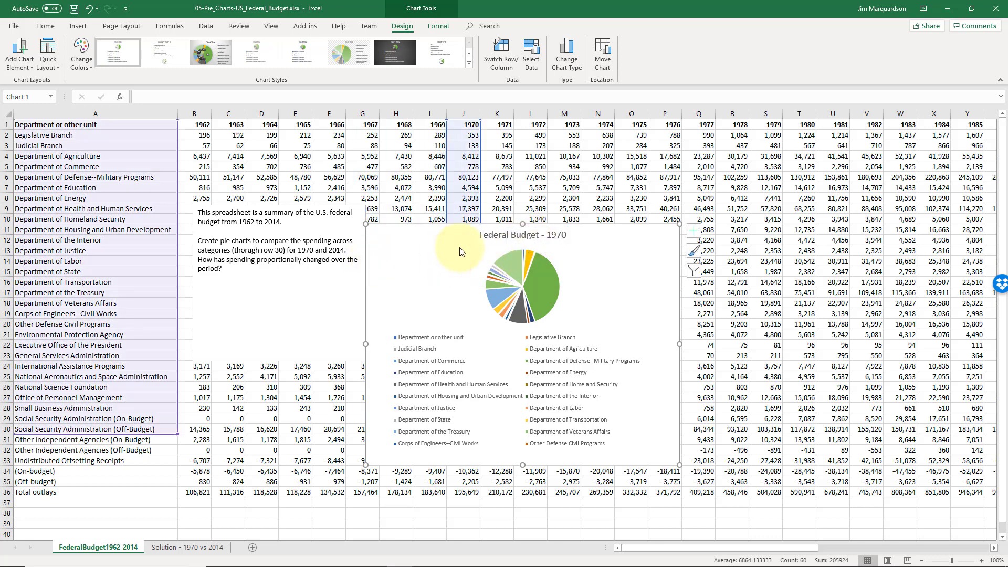
left_click(296, 166)
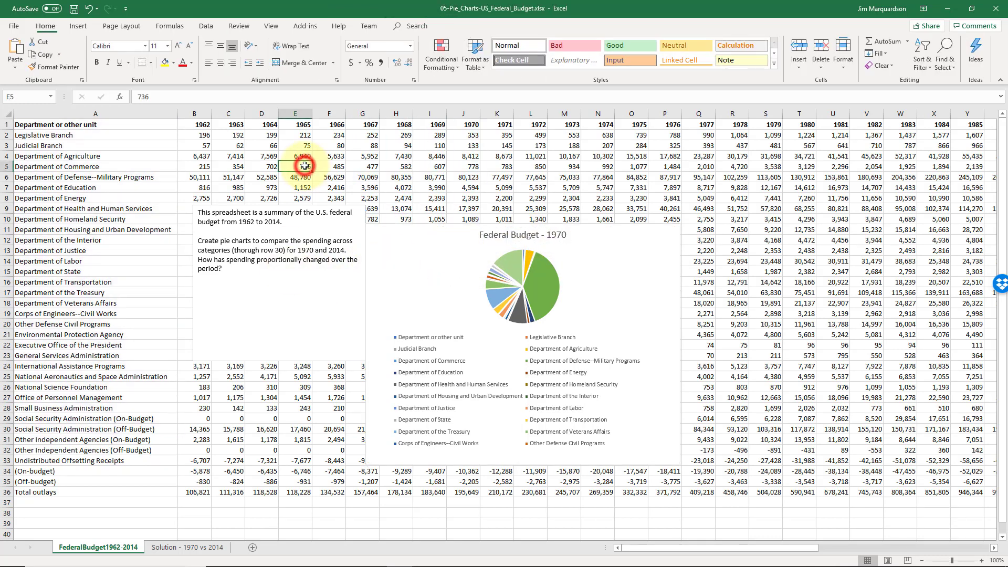
- Insert a 2-D pie chart of 2014 spending from the department names in A1:A30 and the 2014 figures in BB1:BB30
left_click(84, 126)
left_click(55, 430, "shift")
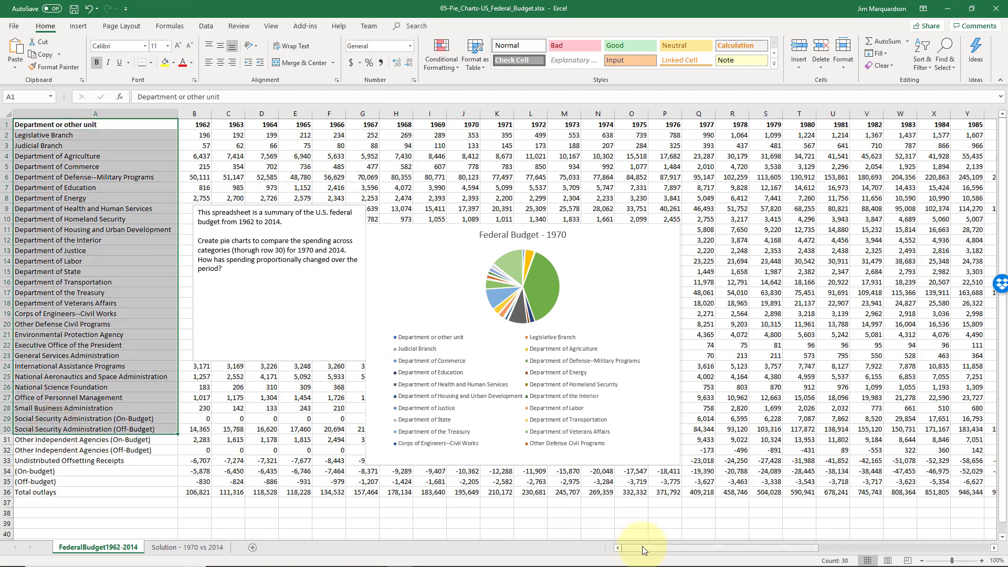
left_click_drag(641, 546, 822, 531)
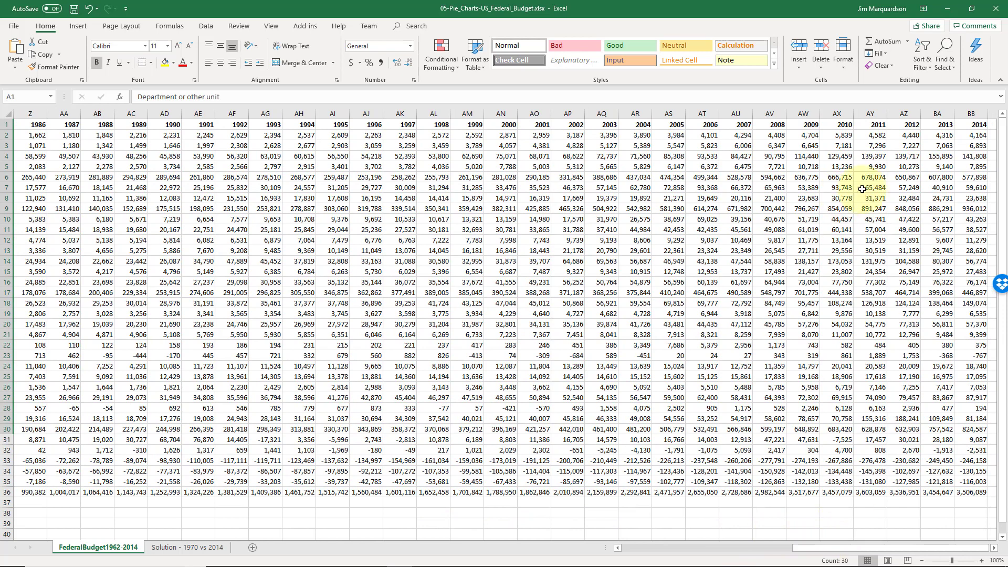
left_click(977, 127)
left_click_drag(978, 127, 976, 428)
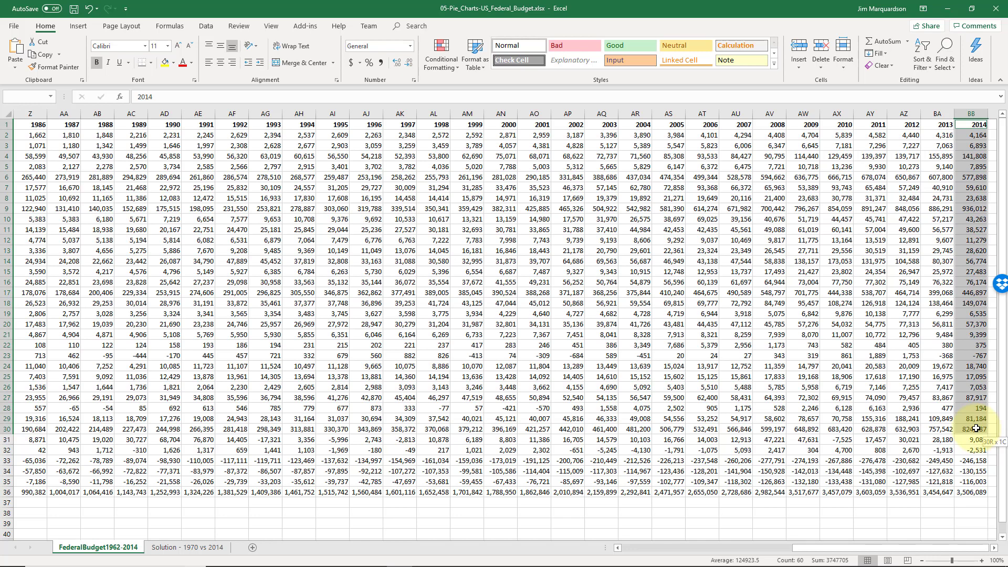
left_click_drag(976, 428, 976, 428)
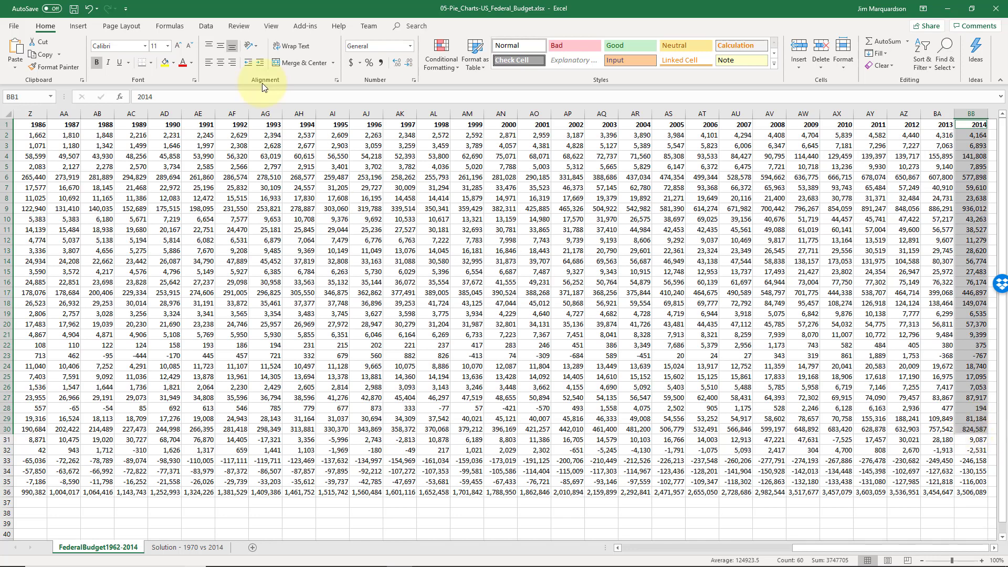
left_click(714, 549)
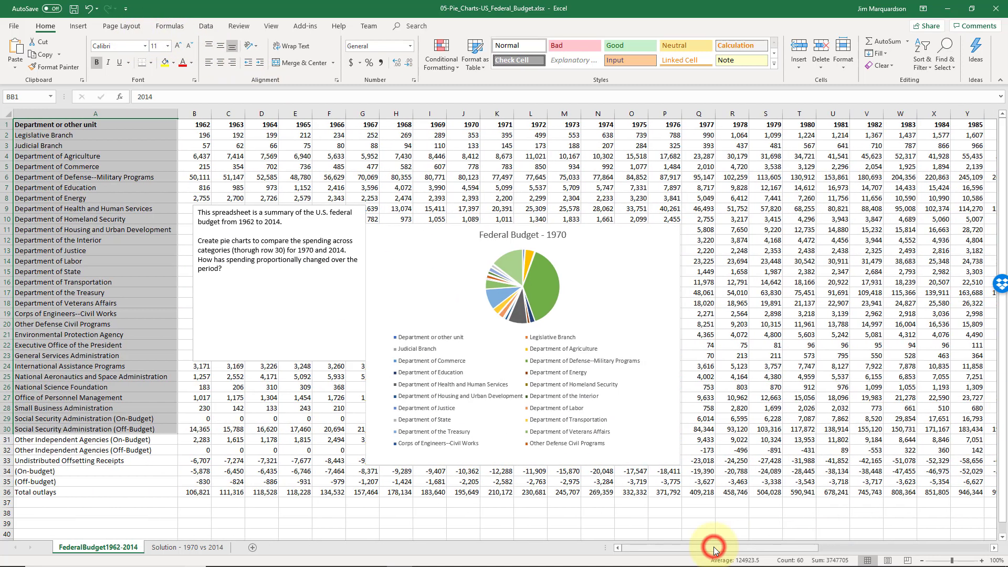
left_click(81, 27)
left_click(442, 67)
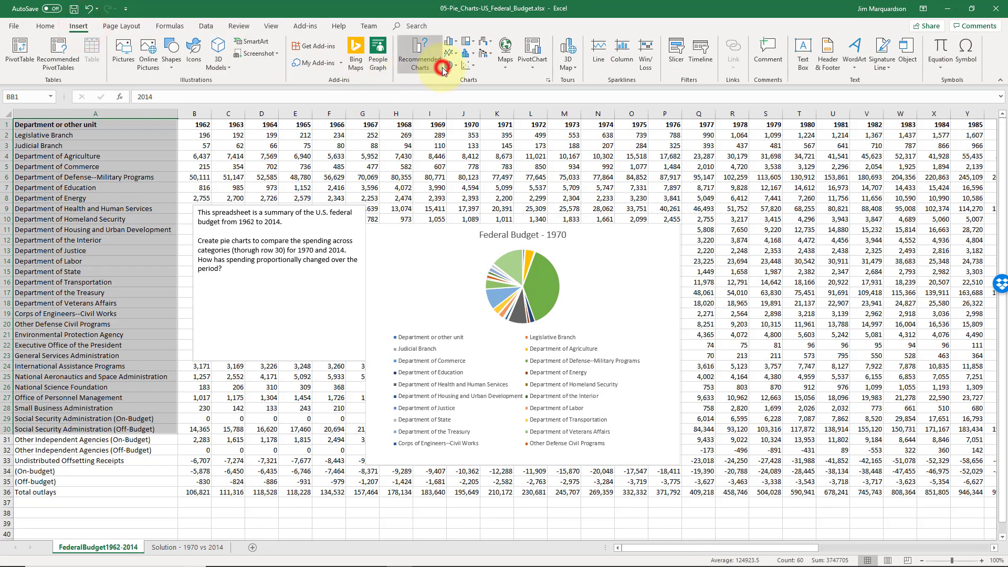
left_click(645, 430)
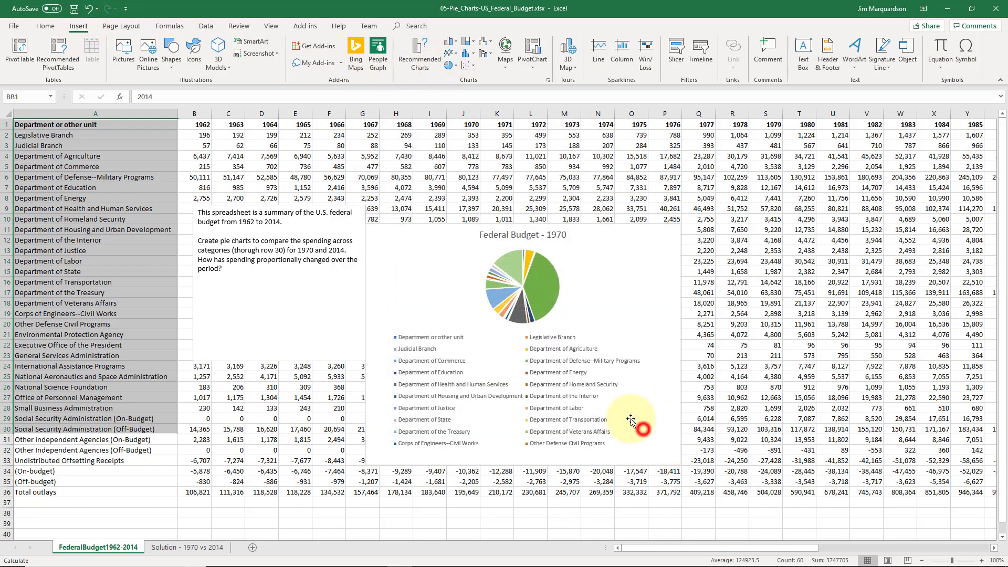
left_click(449, 65)
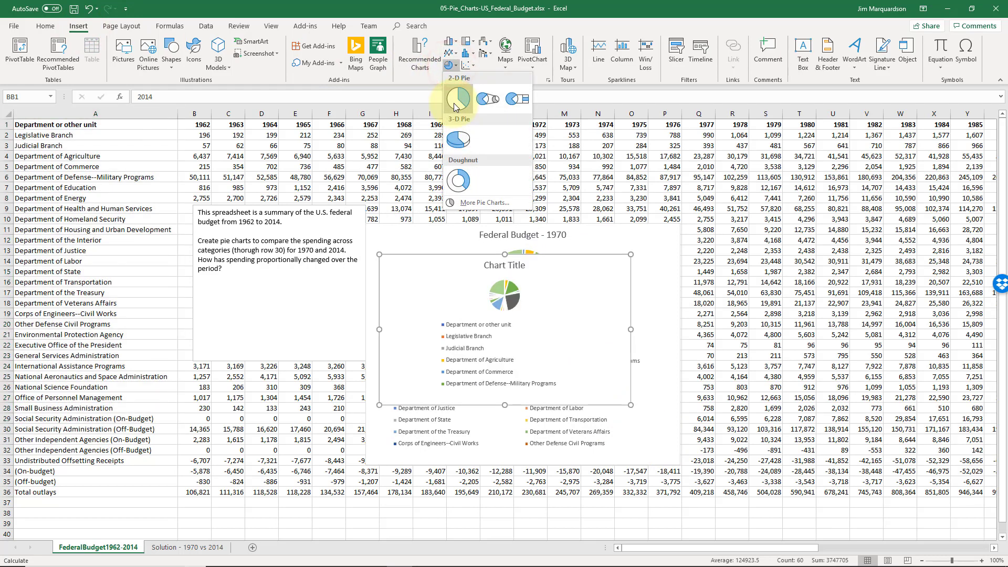
left_click(454, 103)
- Move the new pie chart to the right of the 1970 chart and title it "Feberal Budget - 2014"
left_click_drag(490, 271, 754, 237)
left_click(761, 233)
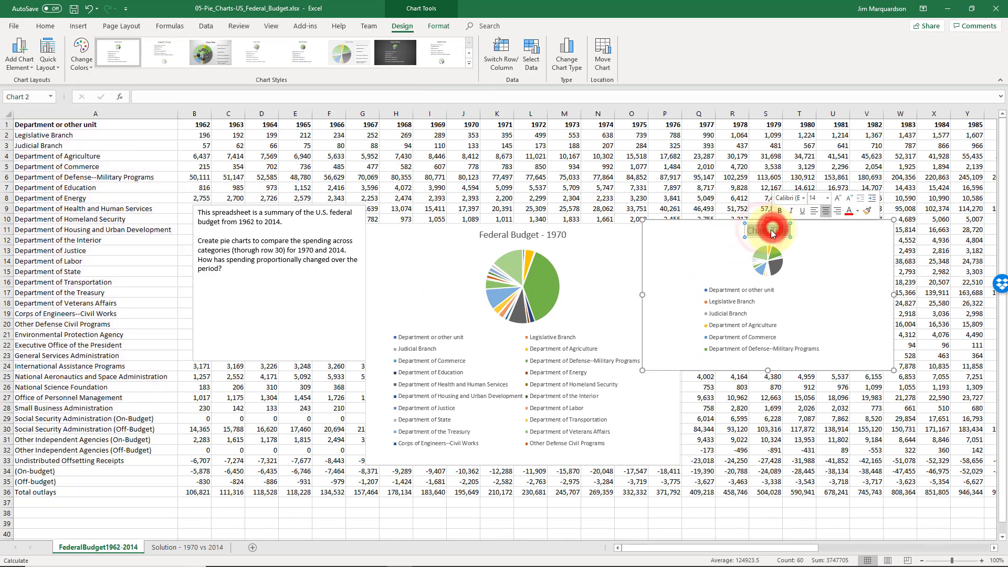
type("Federal")
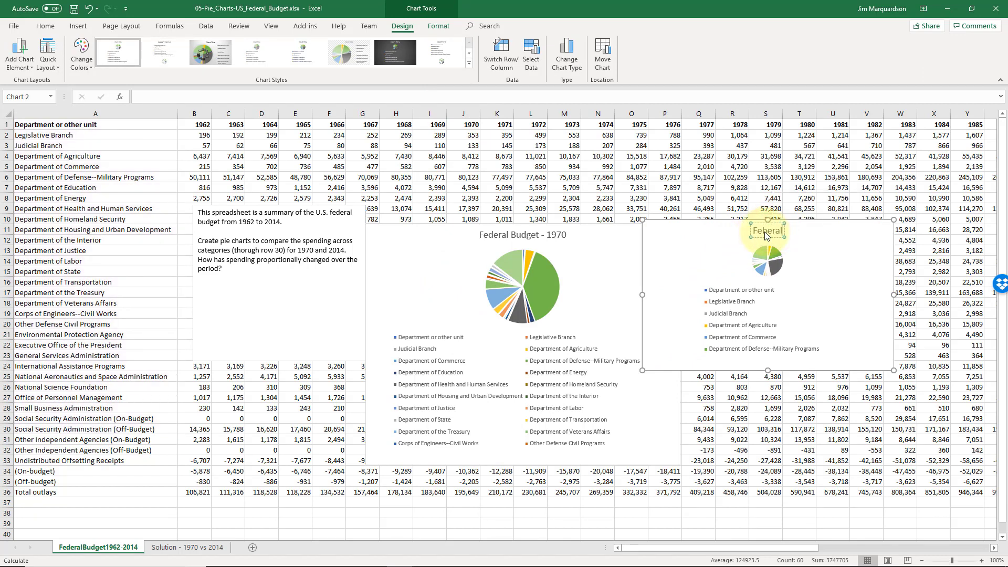
type(" Budget - 2014")
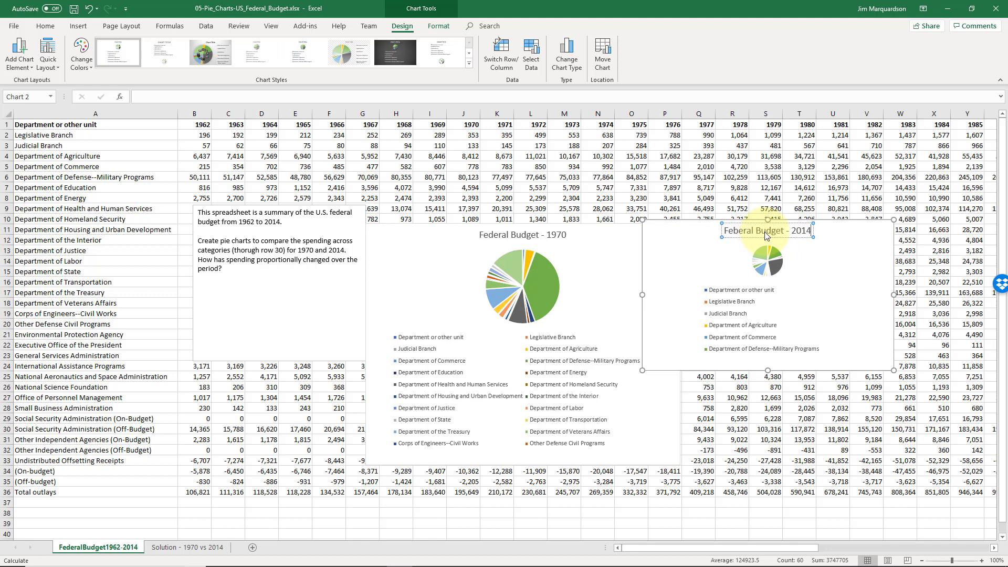
- Arrange the 1970 and 2014 charts side by side near the top of the sheet and enlarge the 2014 chart to a similar size
left_click_drag(580, 262, 287, 169)
left_click_drag(675, 254, 427, 166)
left_click_drag(644, 282, 744, 371)
left_click(564, 450)
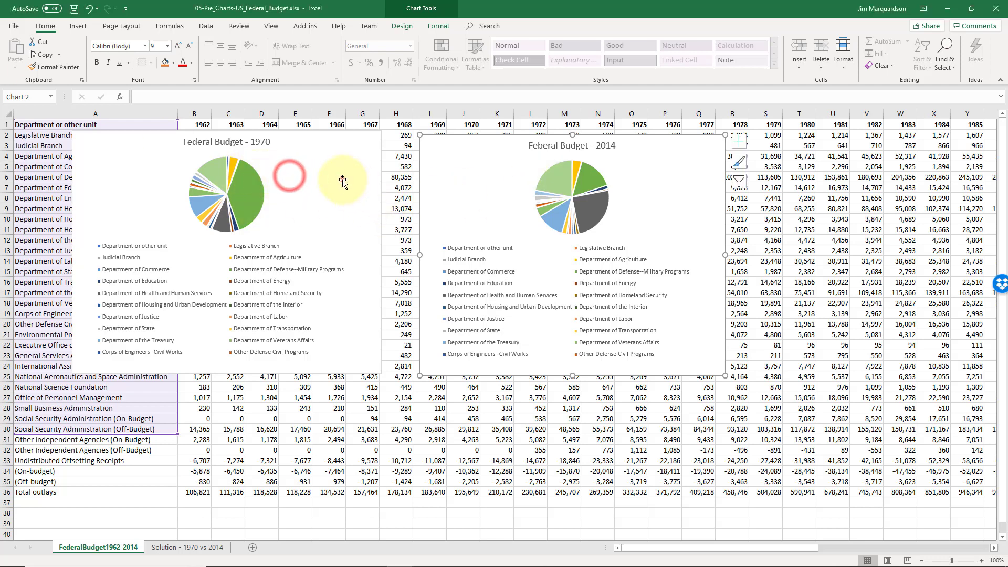
mouse_move(341, 167)
left_mouse_down()
mouse_move(619, 182)
mouse_move(672, 173)
mouse_move(323, 187)
mouse_move(351, 173)
left_mouse_up()
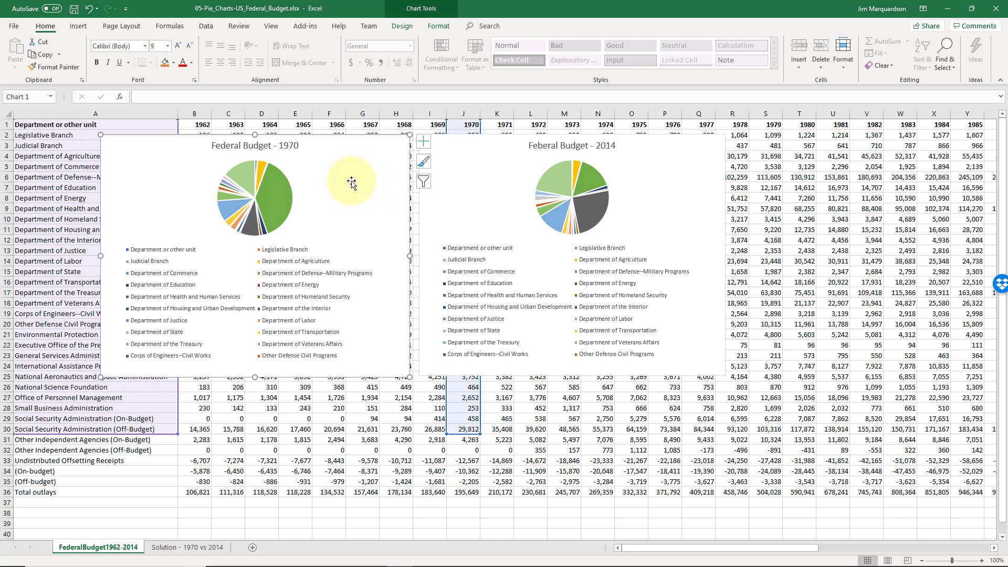
left_click(361, 191)
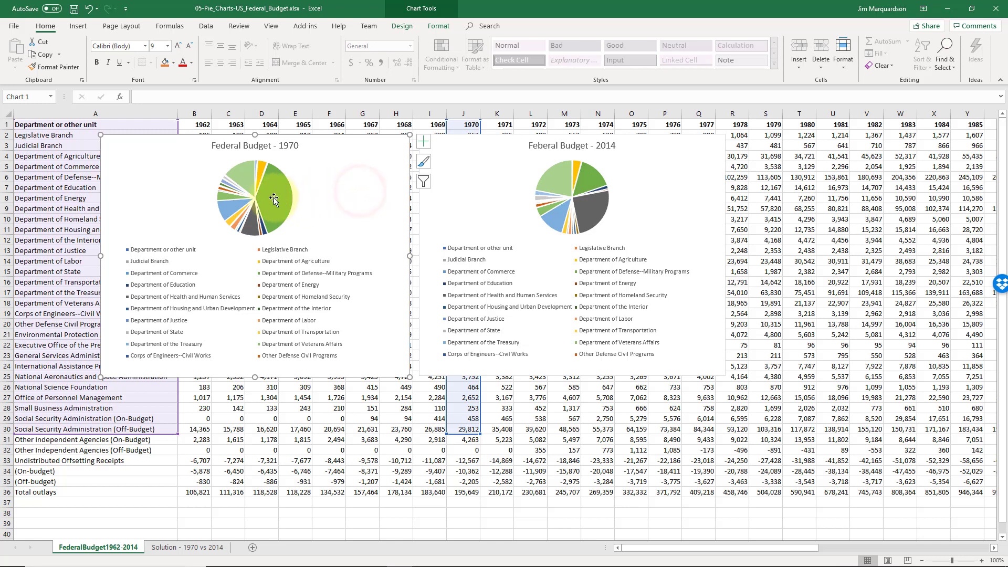
- Compare the Defense, Health and Human Services, and Agriculture slices between the 1970 and 2014 pie charts
mouse_move(285, 203)
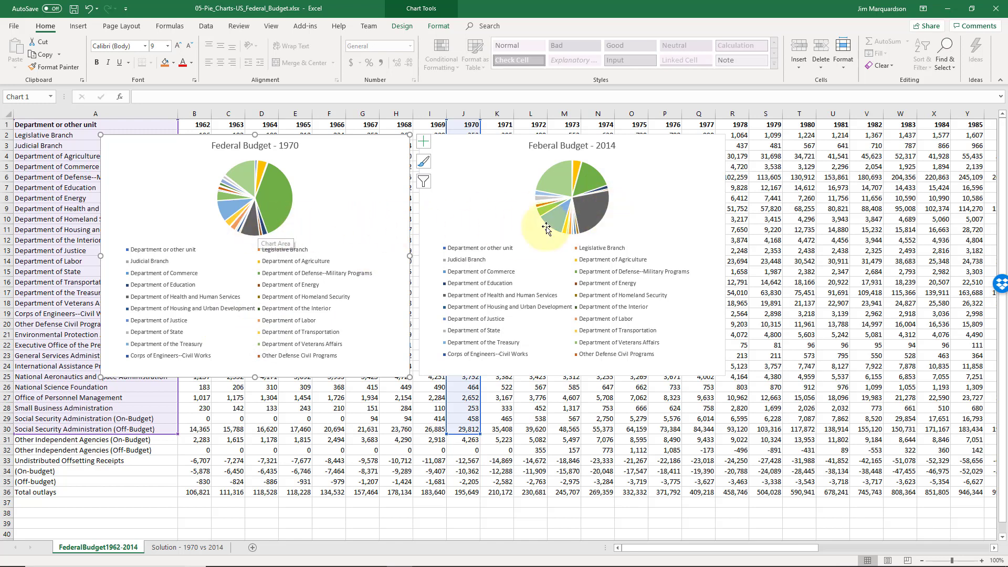
mouse_move(594, 215)
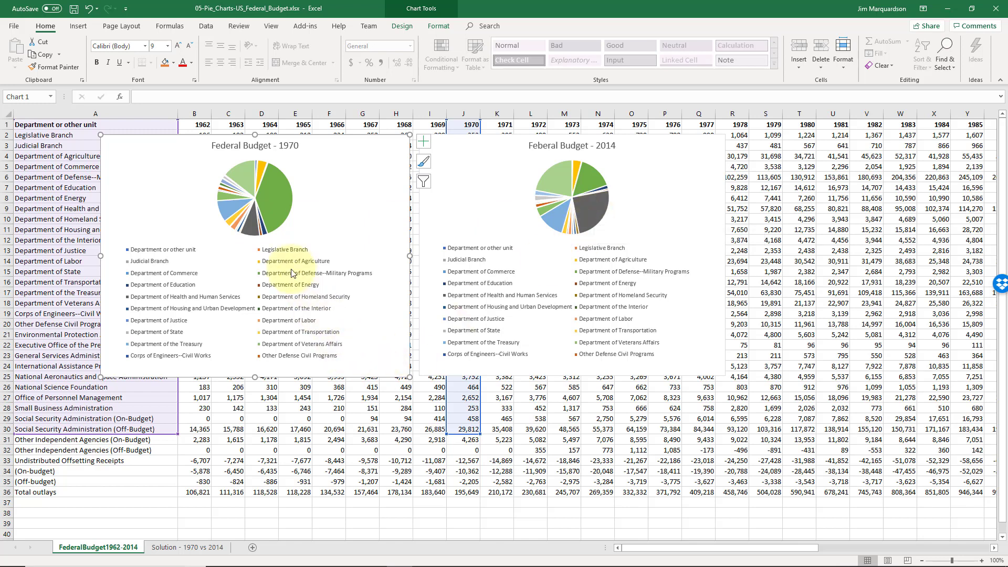
mouse_move(251, 224)
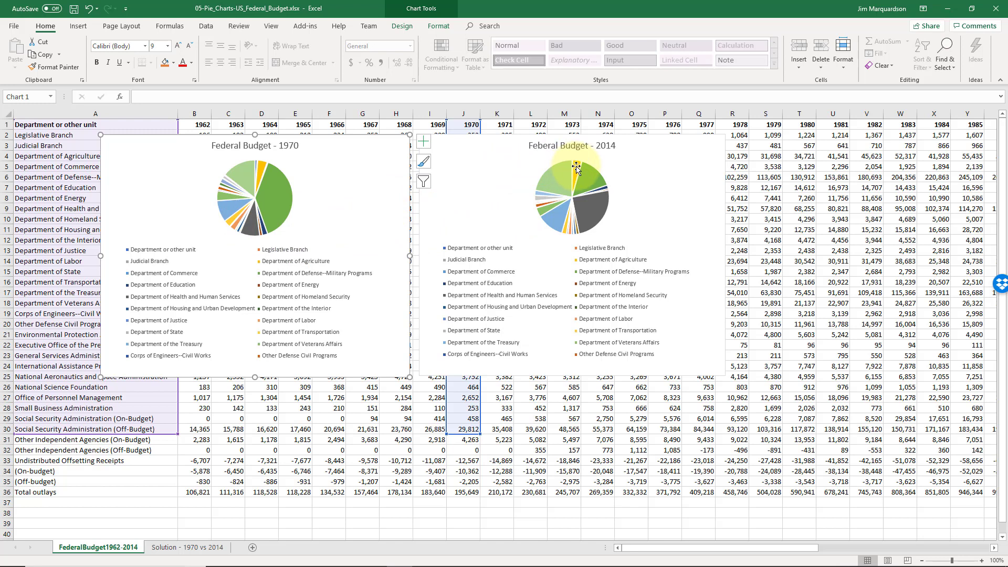
mouse_move(575, 167)
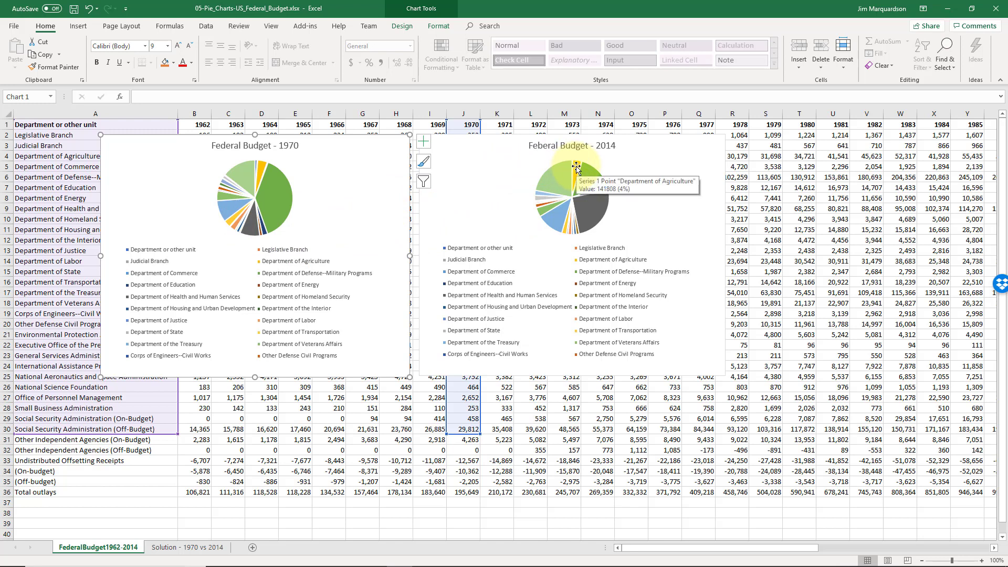
mouse_move(263, 167)
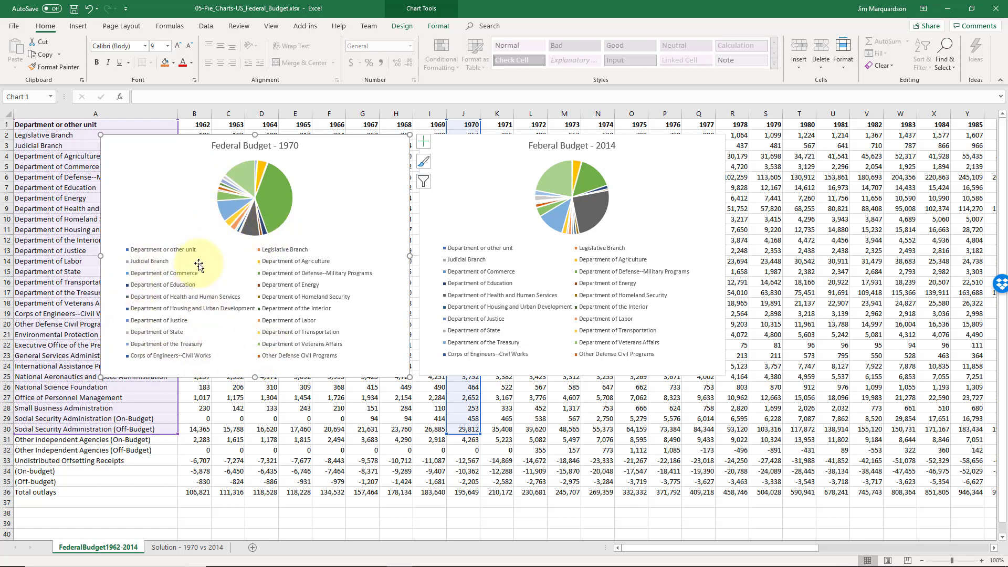
mouse_move(268, 209)
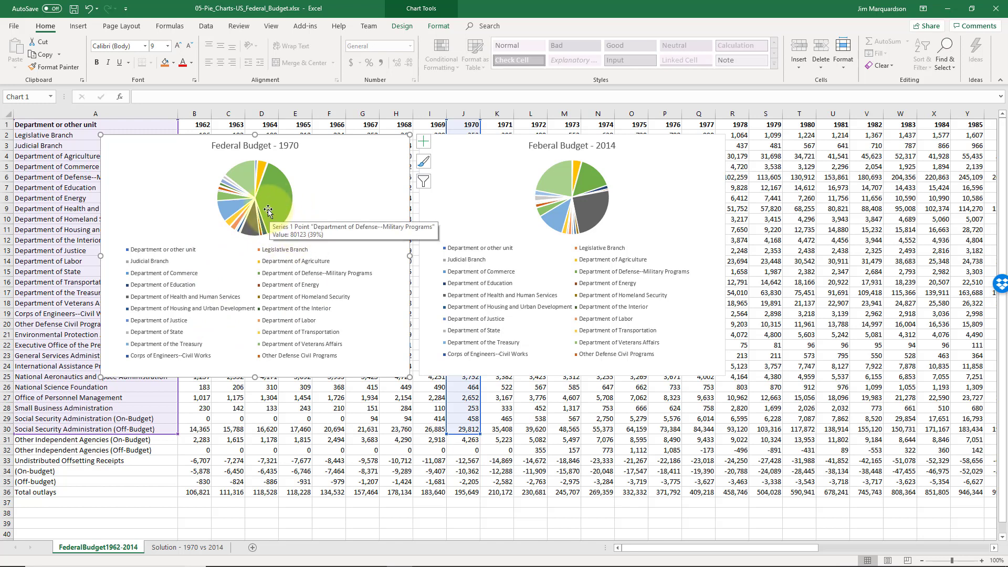